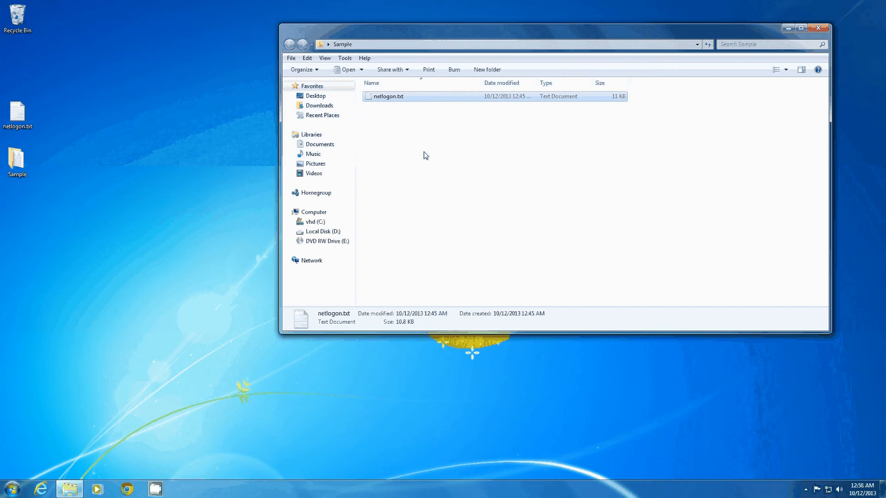
Open netlogon.txt from the Sample folder to examine the layout of its log entries, and close it again
double_click(388, 97)
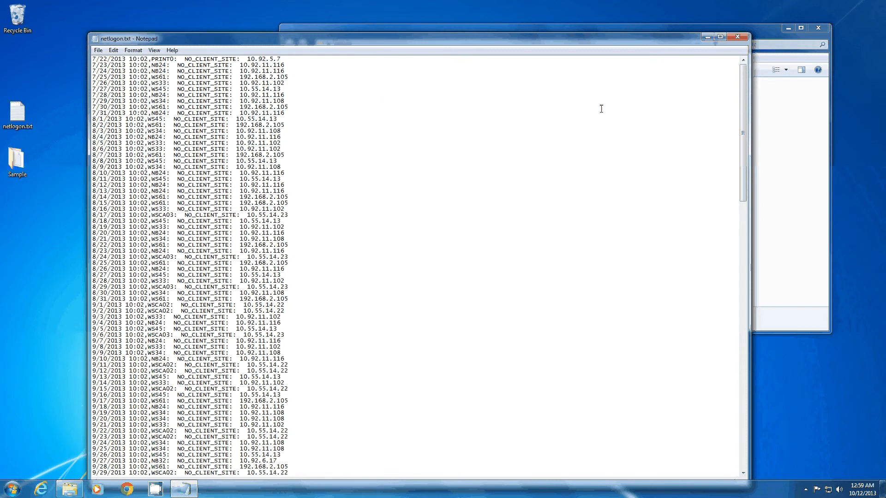
key("alt+F4")
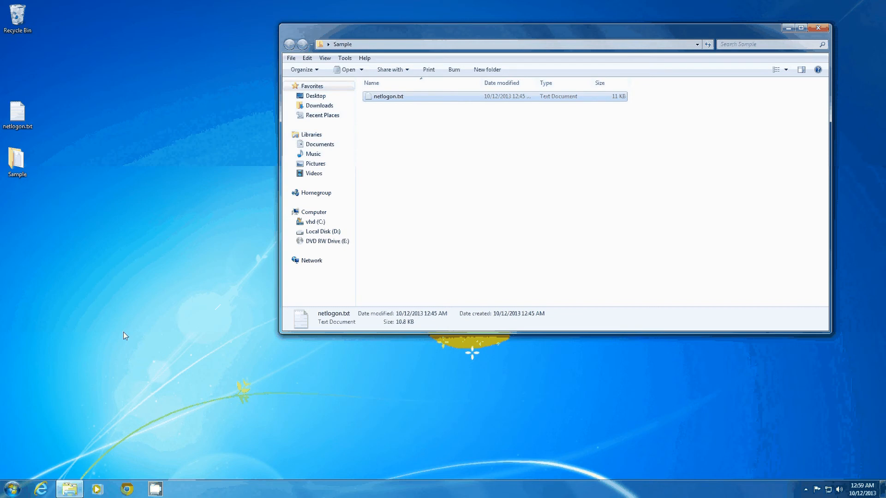
Switch to Microsoft Excel and start a text import of netlogon.txt from the desktop's Sample folder into the blank workbook
left_click(49, 326)
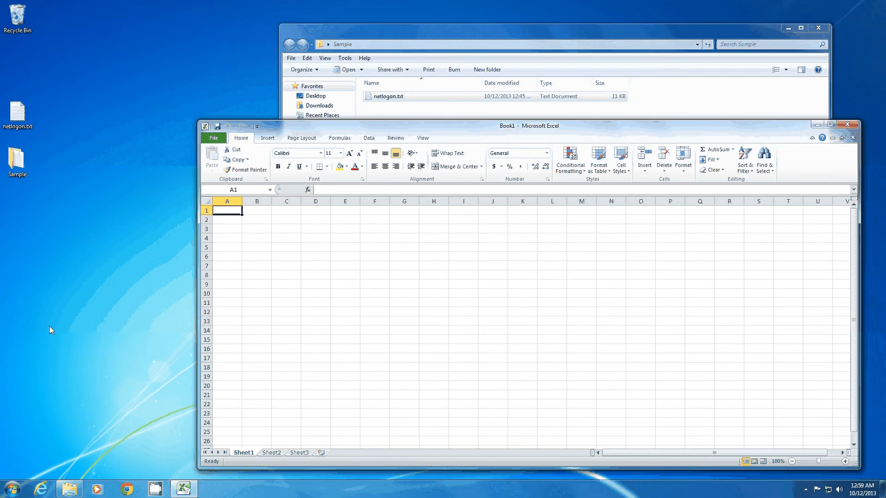
left_click(369, 139)
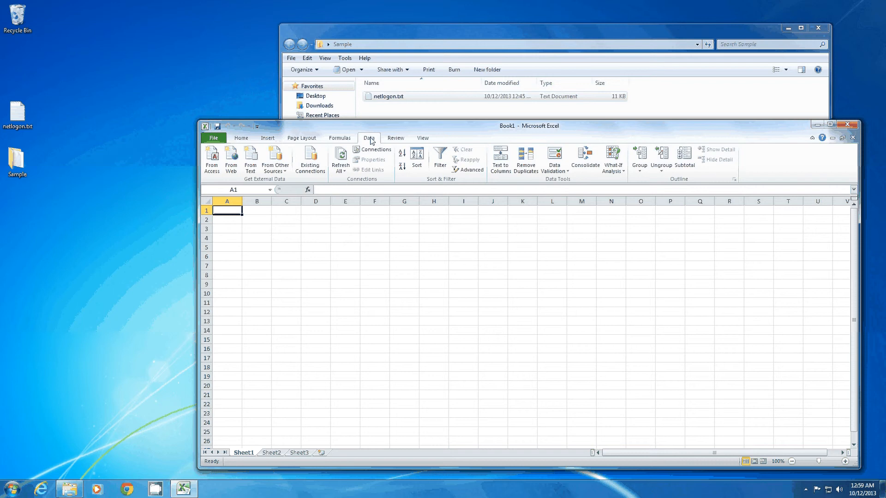
left_click(241, 165)
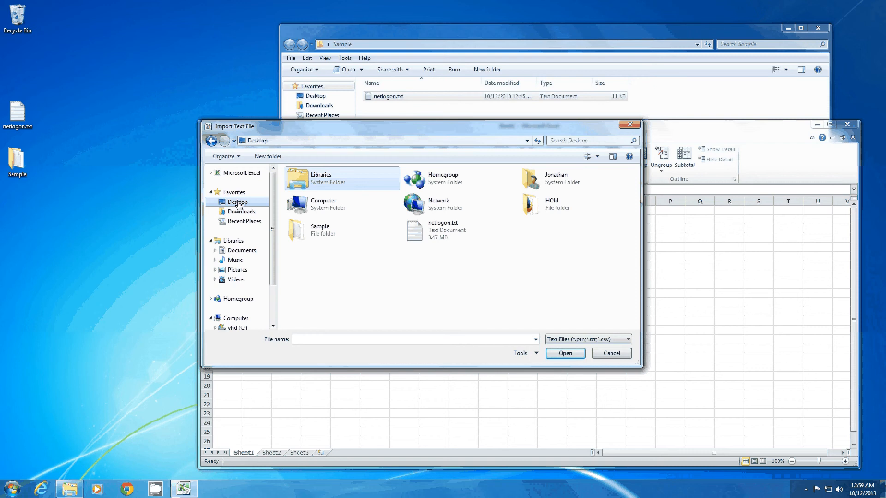
double_click(320, 227)
left_click(310, 183)
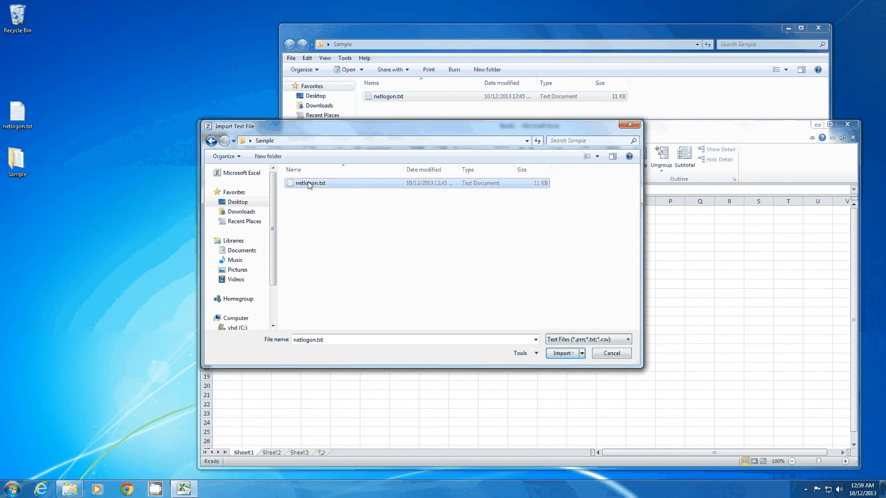
left_click(560, 354)
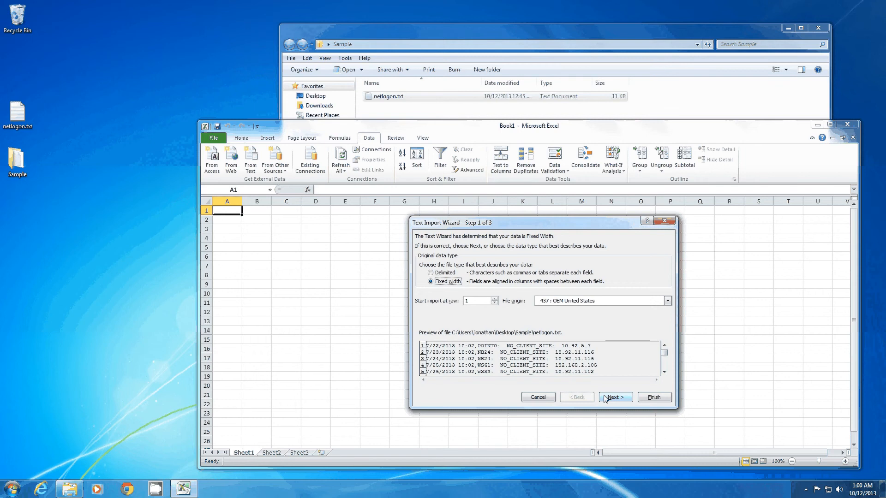
Import the log as delimited text with tab and space delimiters, treating consecutive delimiters as one, into the existing worksheet at A1
left_click(608, 398)
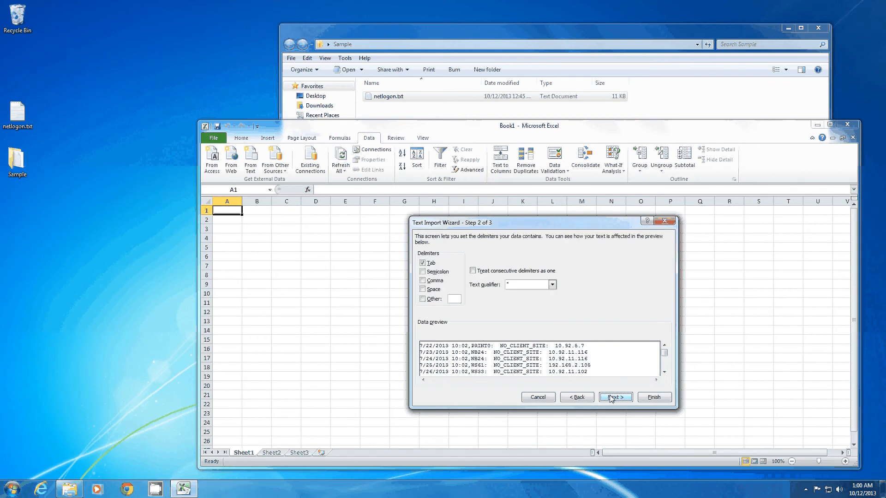
left_click(422, 289)
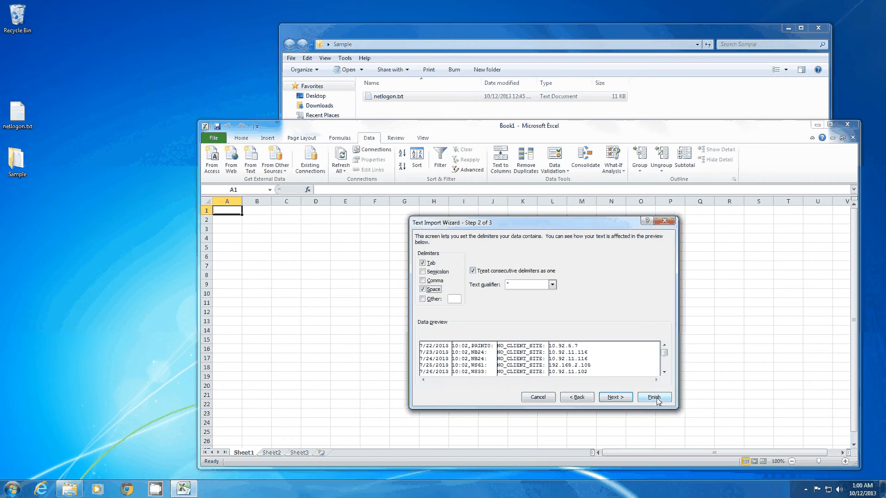
left_click(654, 397)
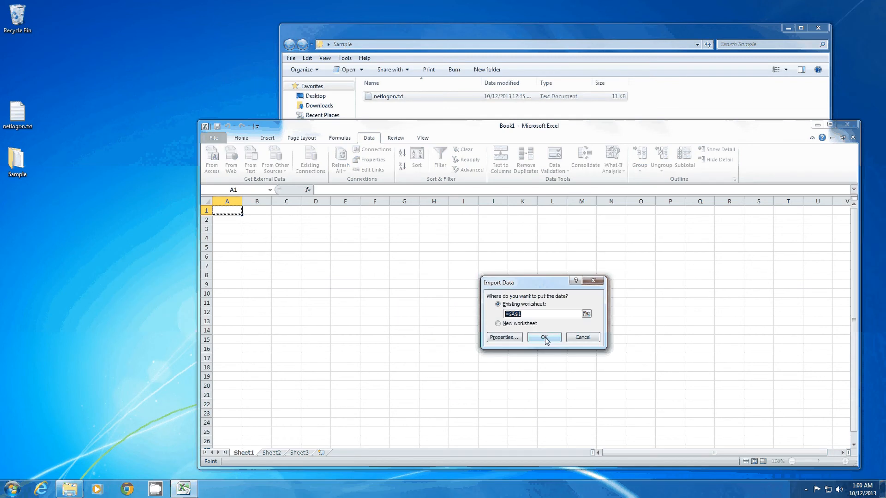
left_click(544, 338)
Delete columns A to C, which hold the date, the time with computer name, and the NO_CLIENT_SITE text
left_click(259, 202)
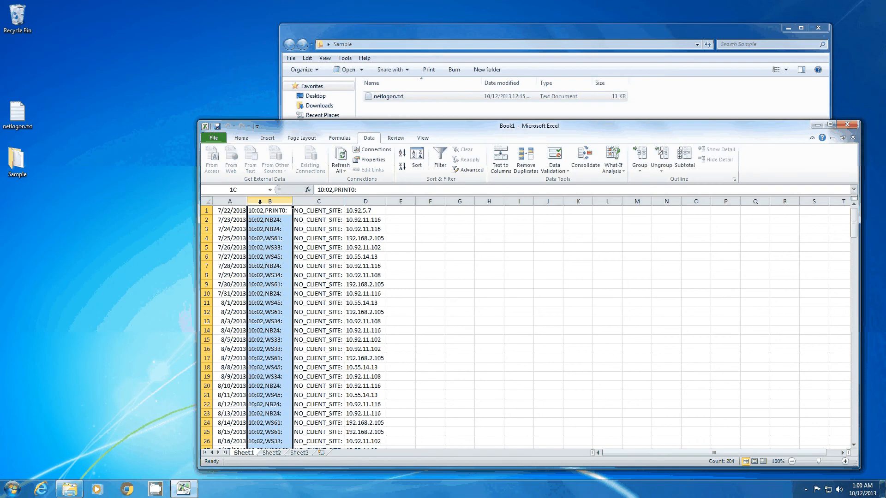
left_click_drag(318, 202, 230, 201)
right_click(232, 203)
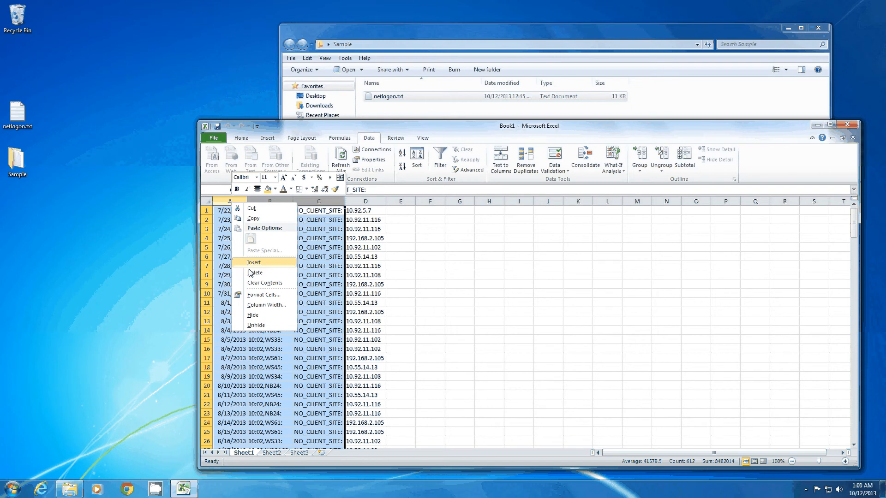
left_click(253, 273)
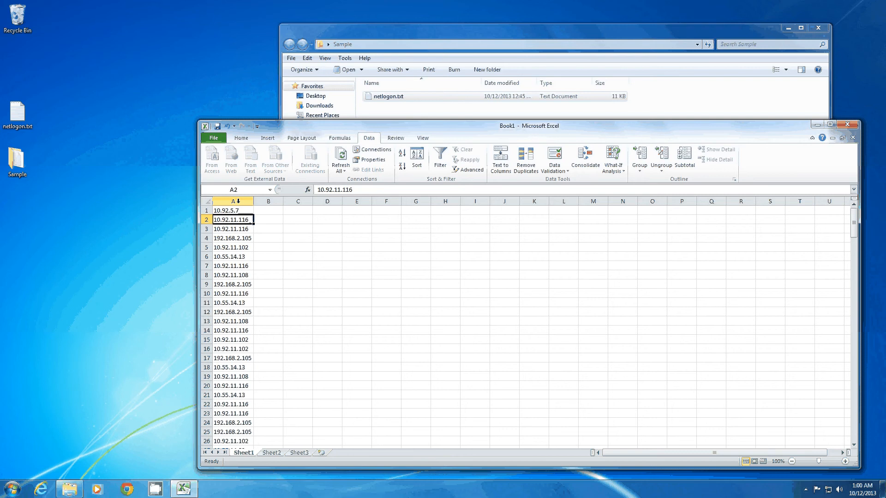
Split the IP addresses in column A into separate columns, using only a period as the custom delimiter
left_click(238, 211)
key("ctrl+shift+Down")
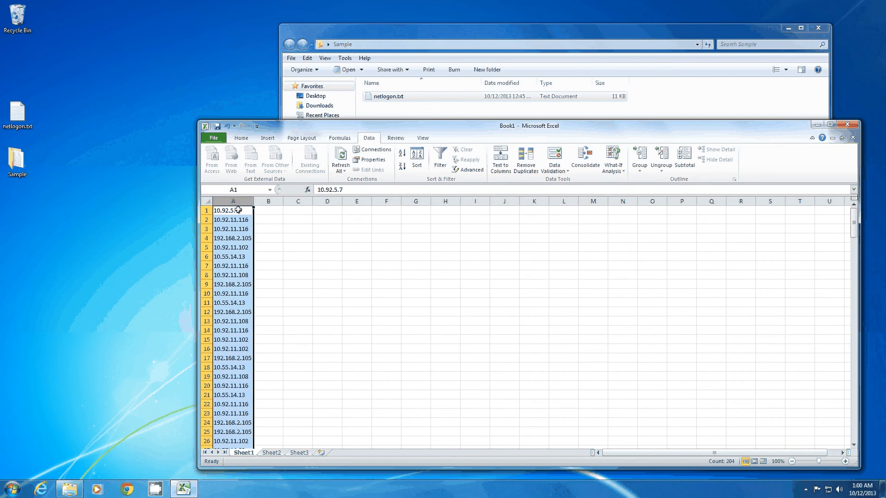
left_click(502, 162)
key("Return")
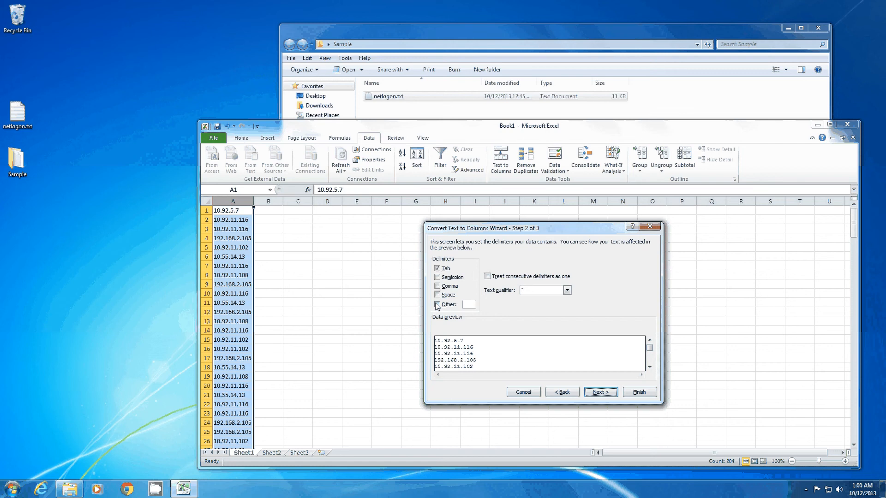
left_click(437, 305)
left_click(437, 269)
left_click(469, 304)
type(".")
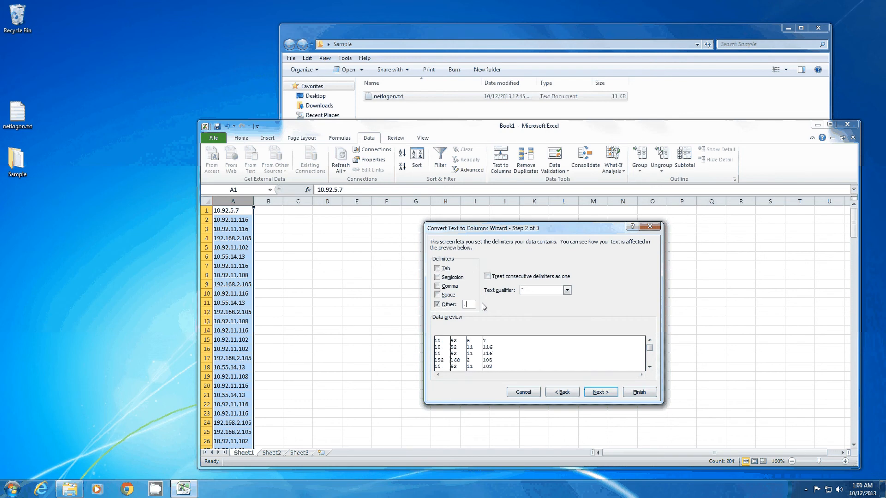
left_click(634, 391)
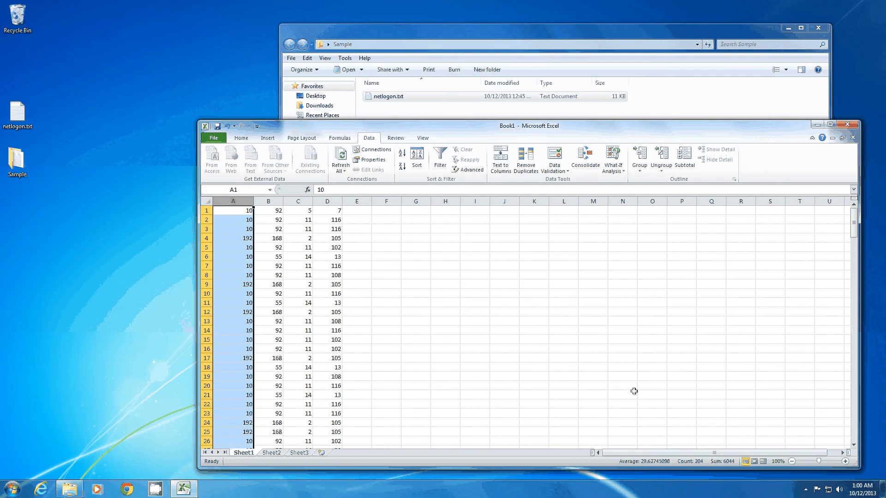
Delete column D, which contains the last octet of each IP address
left_click(328, 201)
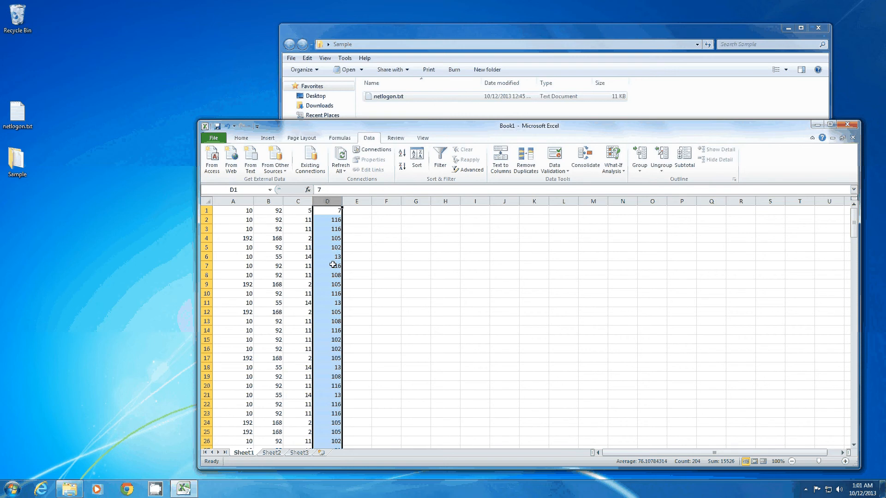
right_click(333, 206)
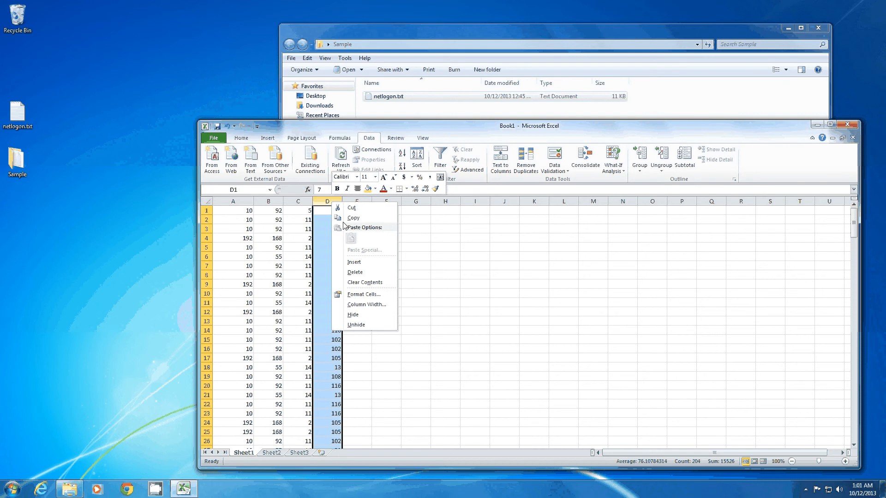
left_click(355, 273)
left_click(357, 220)
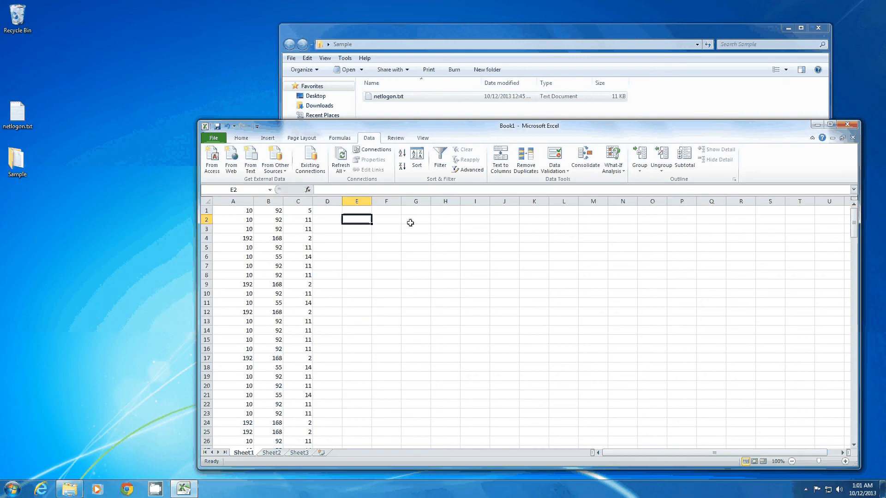
Insert a blank row above the first data row and enter the header IP in cell E1
right_click(207, 211)
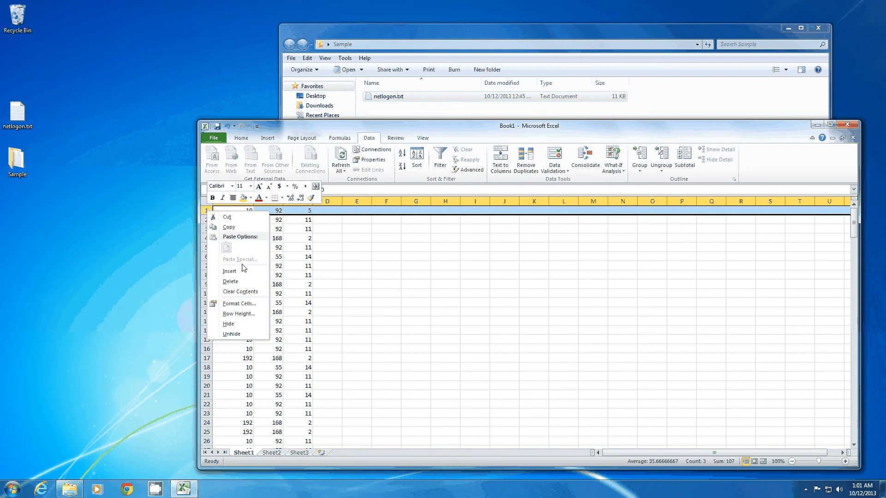
left_click(244, 269)
left_click(361, 210)
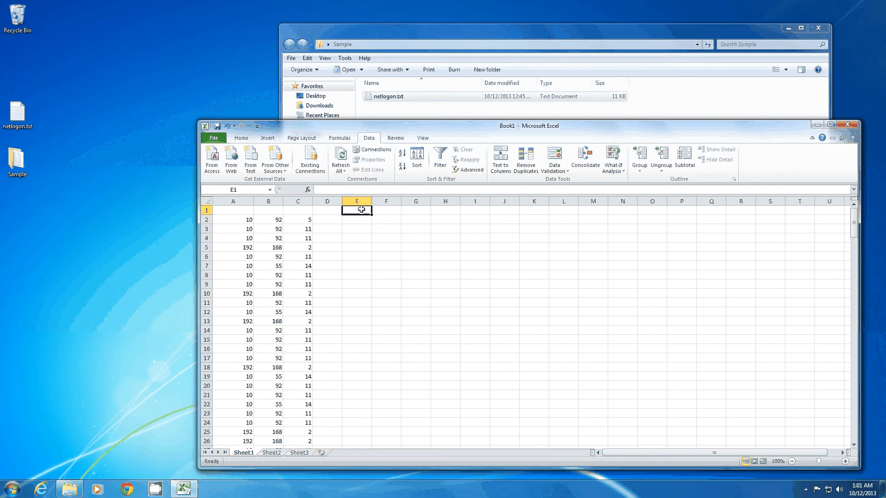
type("IP")
key("Return")
Enter the formula =A2&"."&B2&"."&C2 in cell E2 to join the first three octets
type("=")
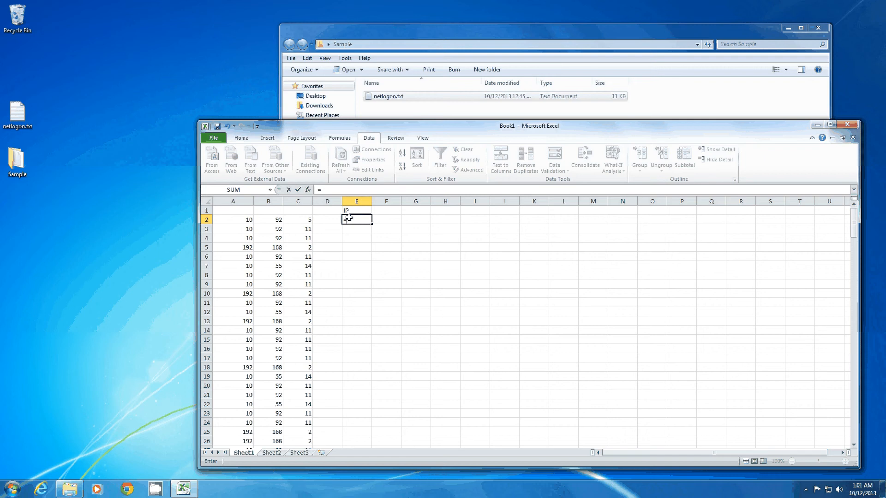
left_click(240, 220)
type("&\".&")
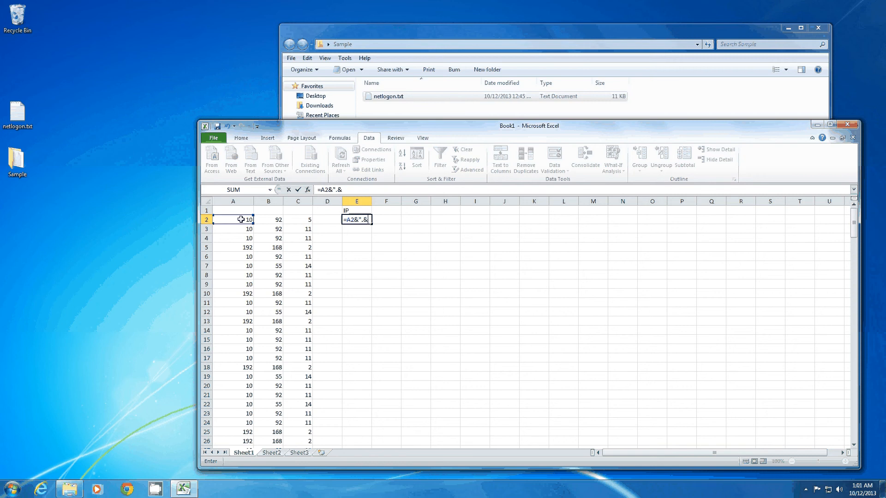
key("BackSpace")
type("\"")
type("&")
left_click(272, 218)
type("&")
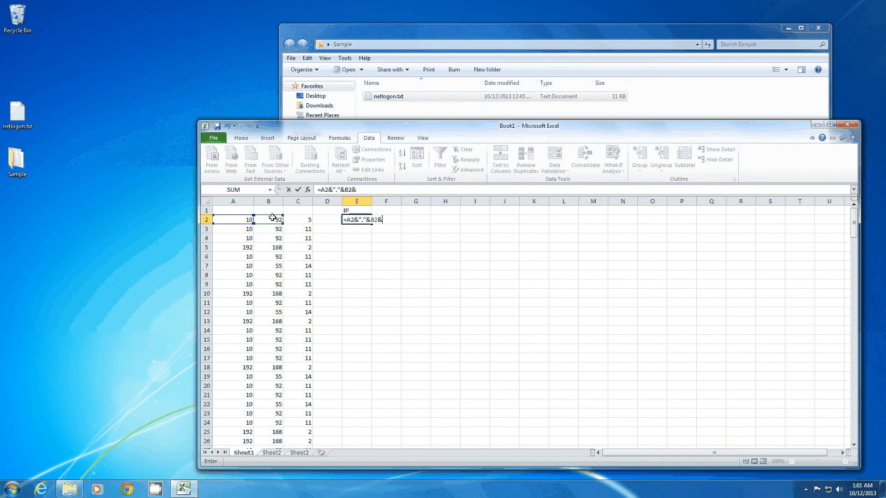
type("\".\"&")
left_click(298, 220)
key("Return")
Fill the E2 formula down column E to the last data row, E205
left_click(356, 220)
left_click_drag(371, 224, 363, 462)
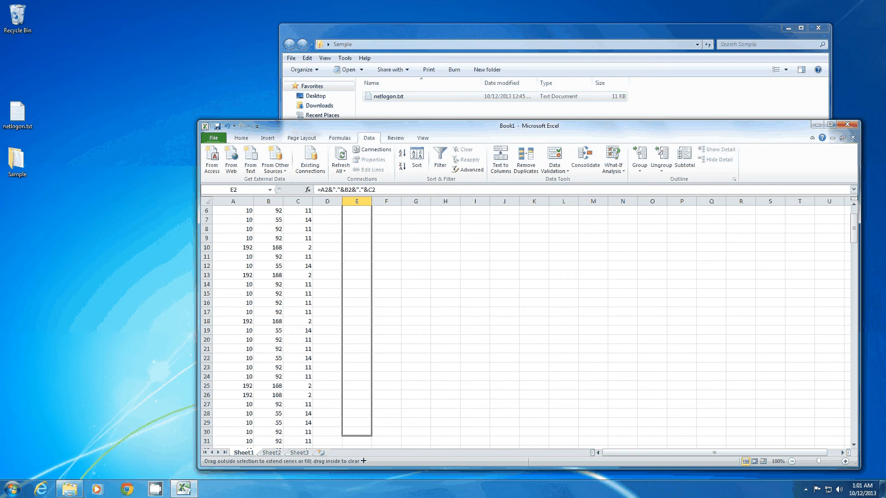
left_click_drag(364, 461, 362, 470)
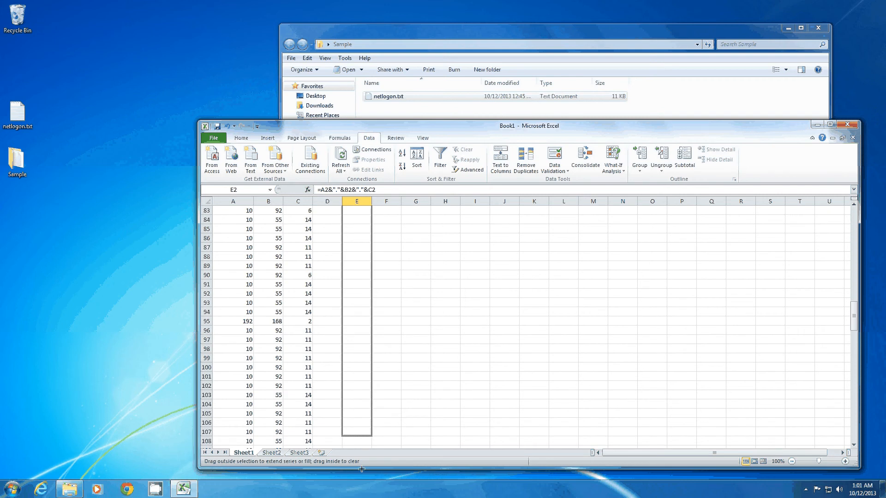
left_click_drag(361, 469, 360, 470)
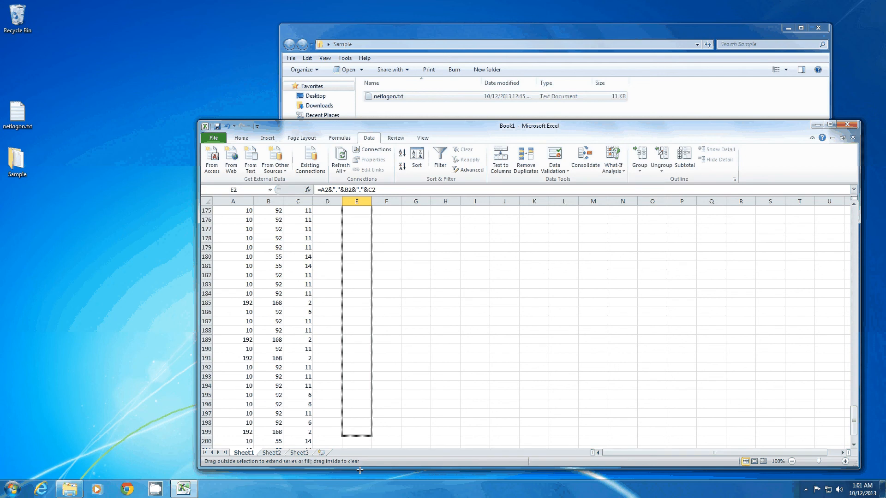
left_click_drag(359, 470, 362, 434)
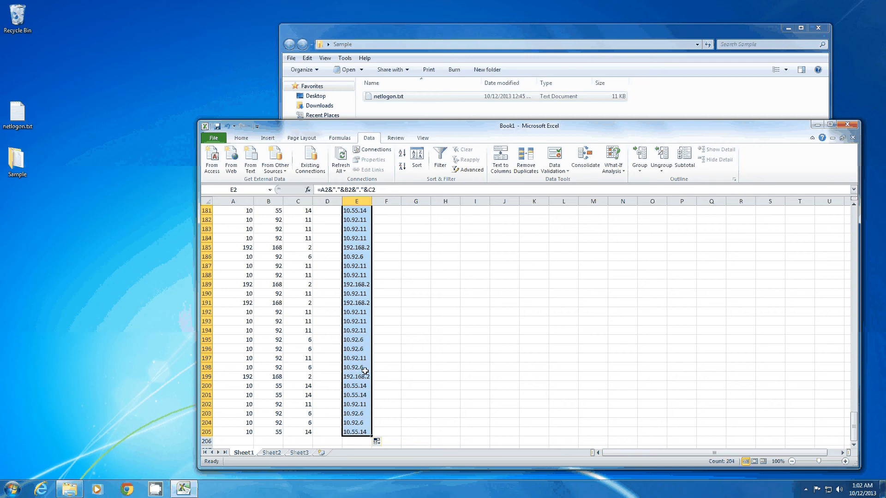
scroll(381, 259, "up", 20)
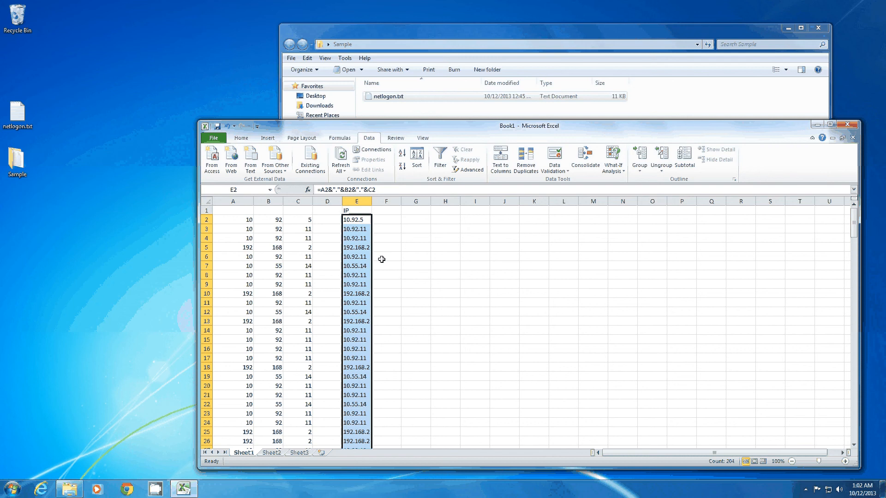
Copy column E and paste it into column G as values only
left_click(357, 201)
key("ctrl+c")
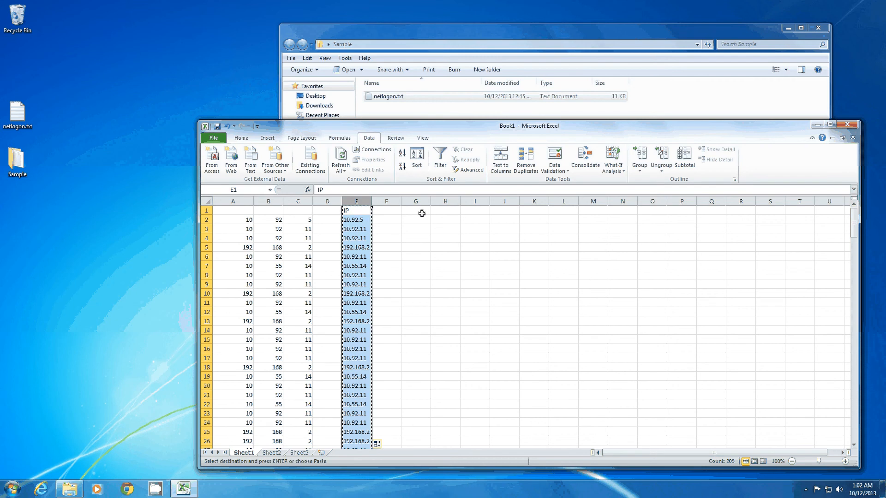
right_click(419, 201)
left_click(448, 250)
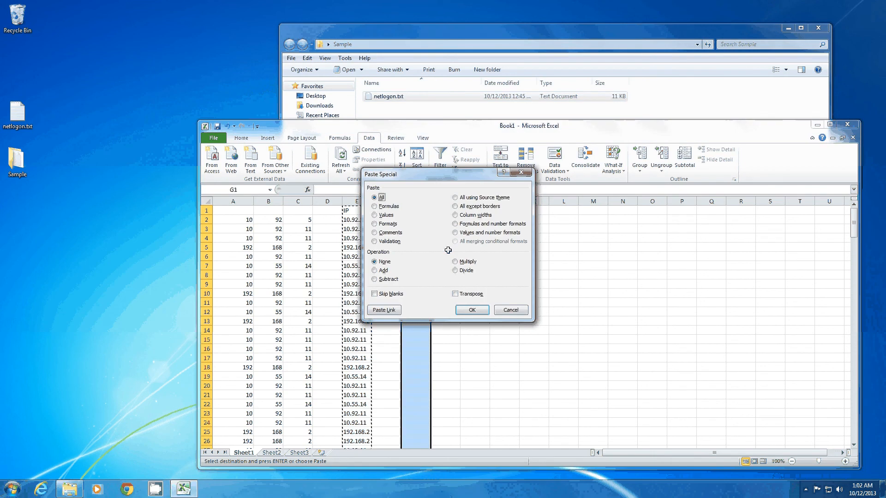
key("Return")
left_click(381, 253)
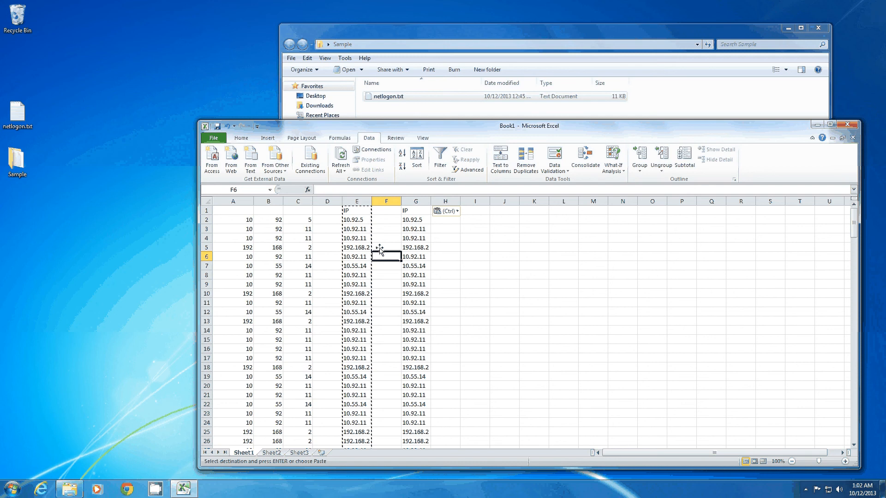
Delete columns A to F so that only the pasted IP values are kept, and select cell A1
left_click_drag(386, 202, 233, 202)
right_click(243, 202)
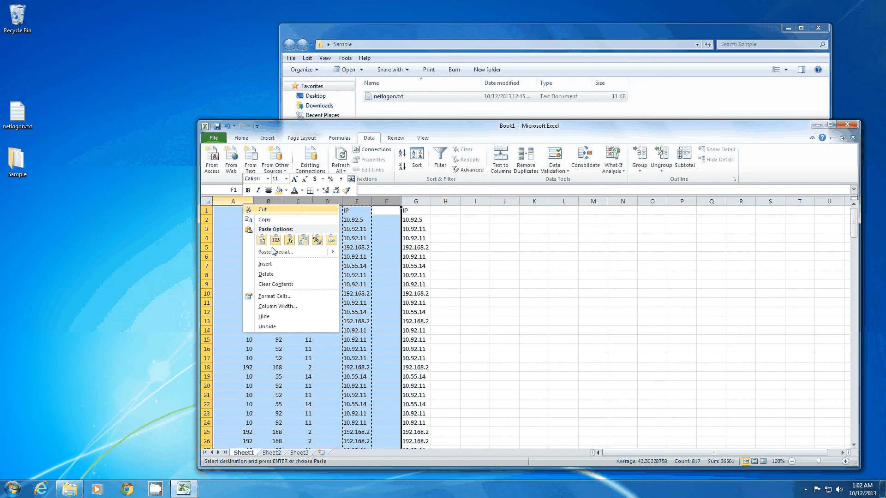
left_click(266, 274)
left_click(221, 212)
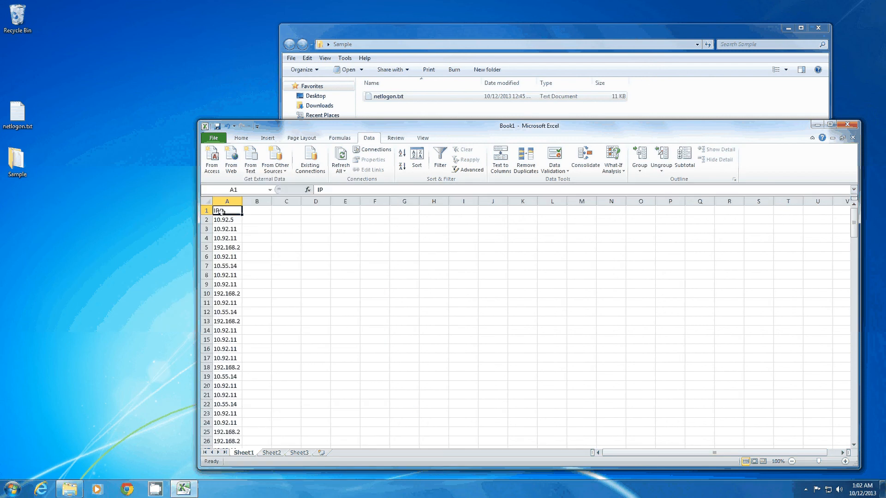
Create a PivotTable from Sheet1 range A1:A205 and place it on the existing worksheet at cell E1
left_click(268, 137)
left_click(213, 157)
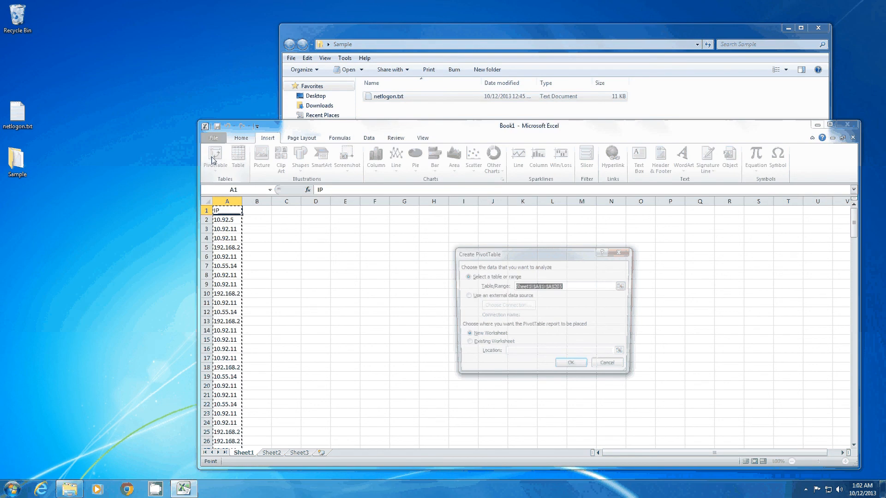
left_click(479, 345)
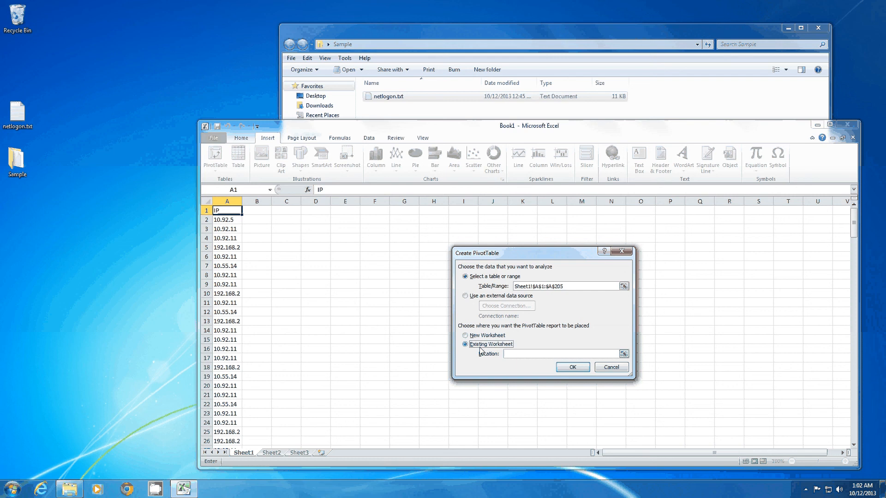
left_click(340, 212)
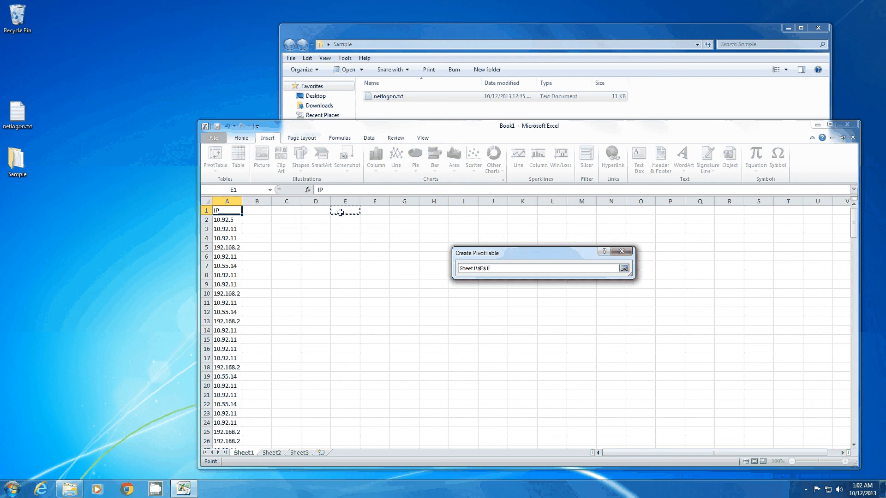
key("Return")
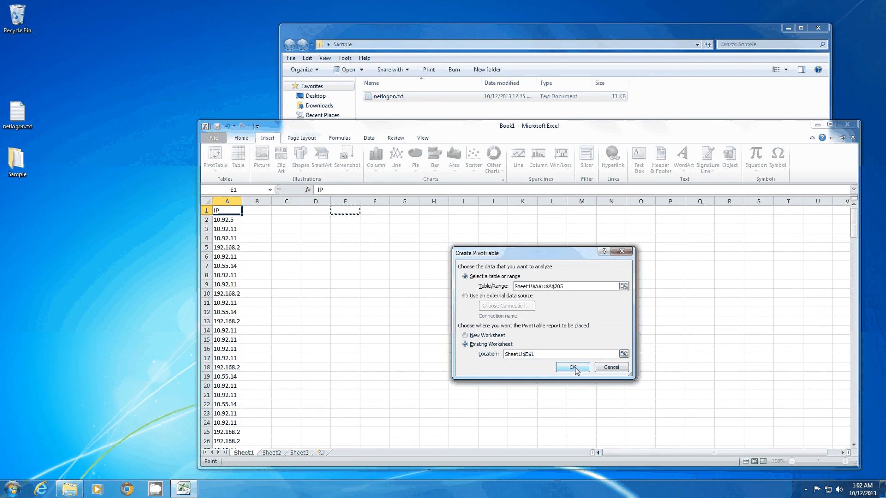
left_click(573, 368)
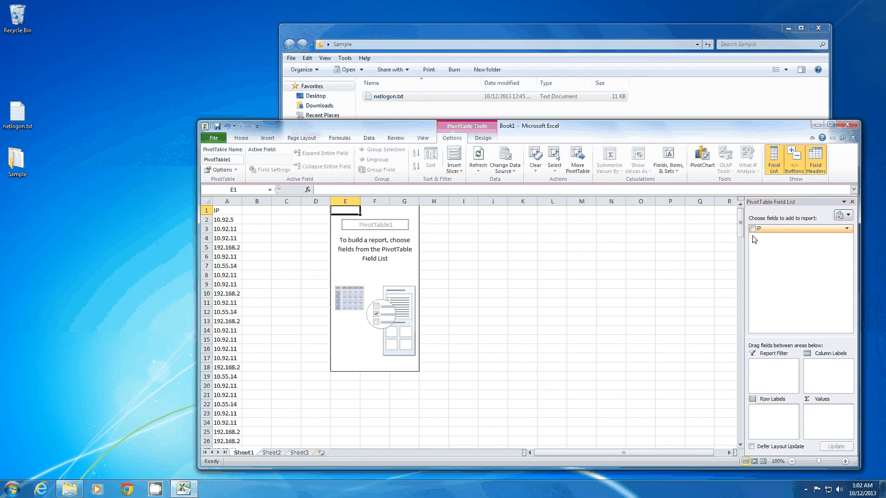
Add the IP field to the PivotTable as row labels and again as a value showing Count of IP
left_click(753, 228)
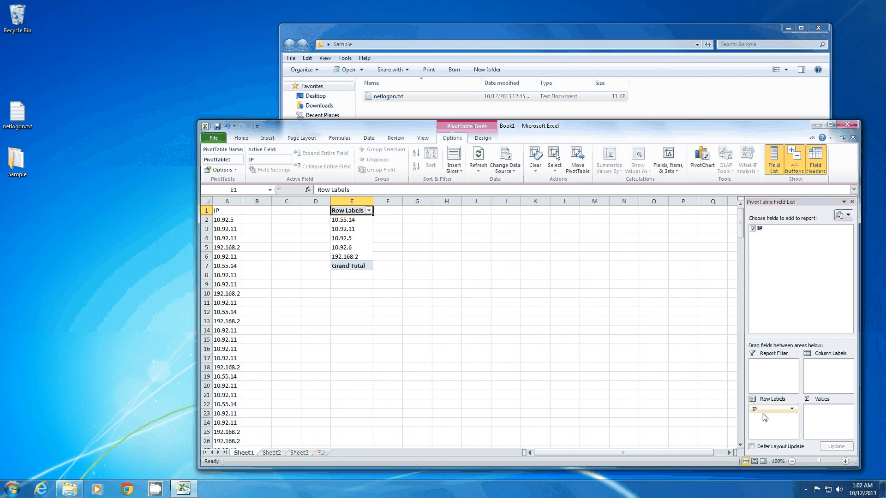
left_click_drag(765, 418, 828, 420)
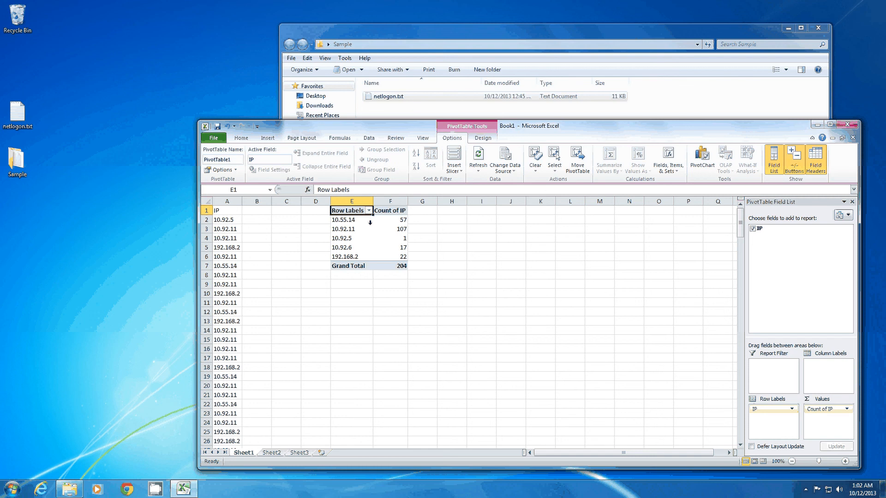
Examine the list of unique subnets in the PivotTable's row labels by selecting cells E2 to E6
left_click(370, 222)
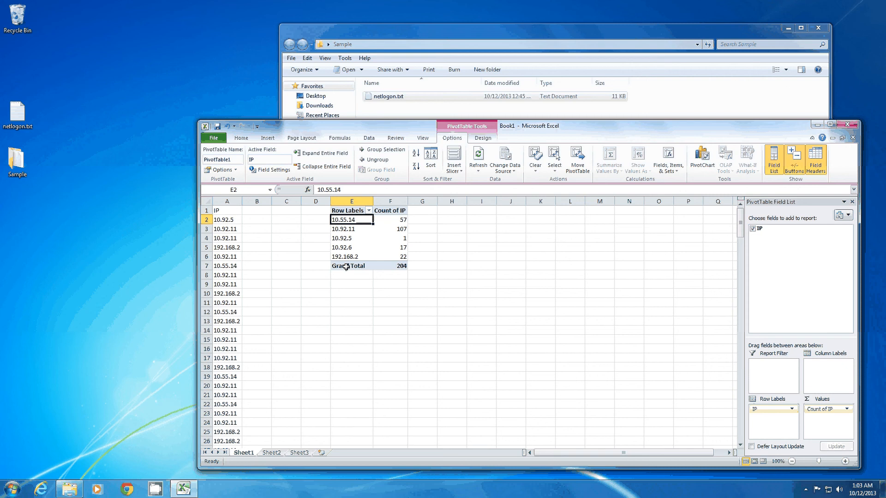
left_click_drag(346, 266, 348, 256)
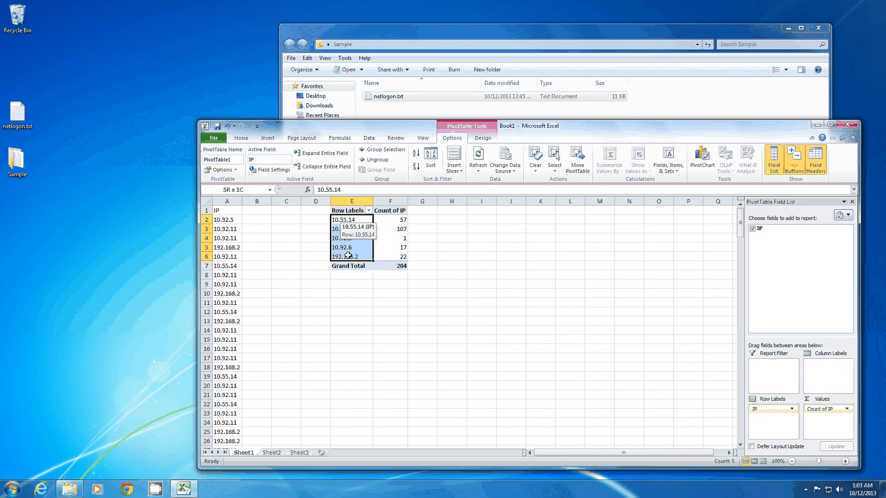
left_click(345, 254)
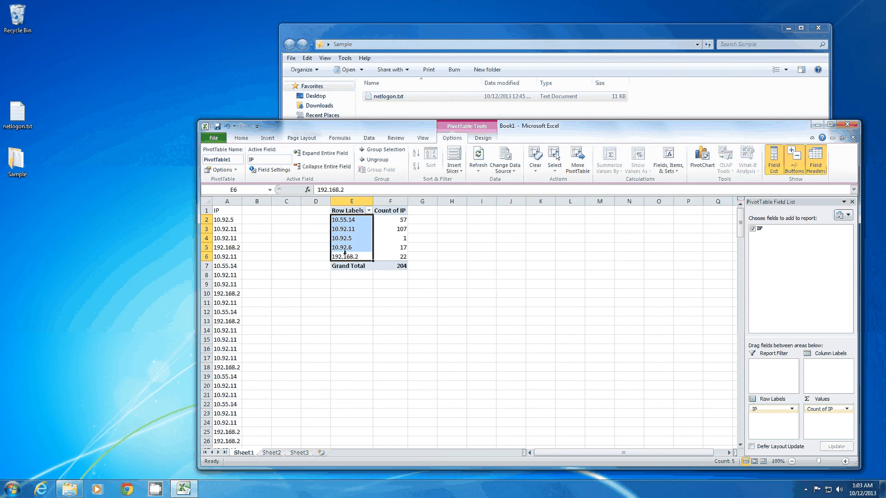
Enter the example subnet 10.55.14.0/24 in cell I2 beside the PivotTable
left_click(492, 221)
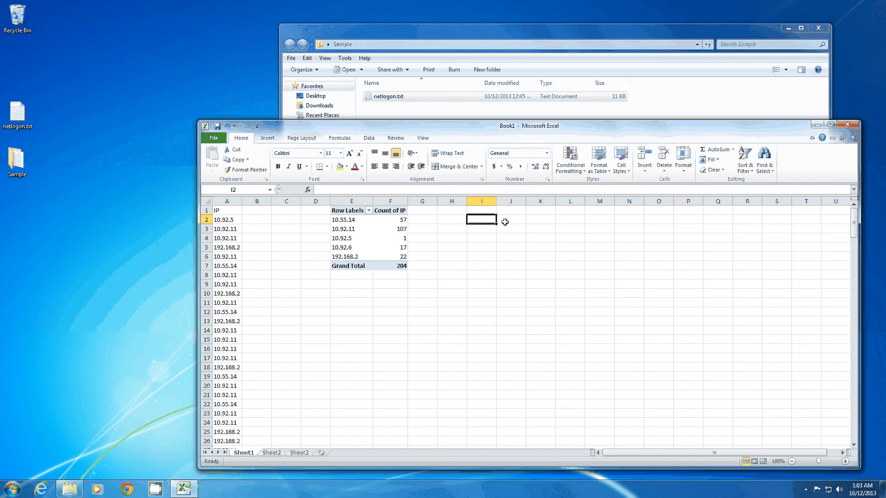
type("10.55")
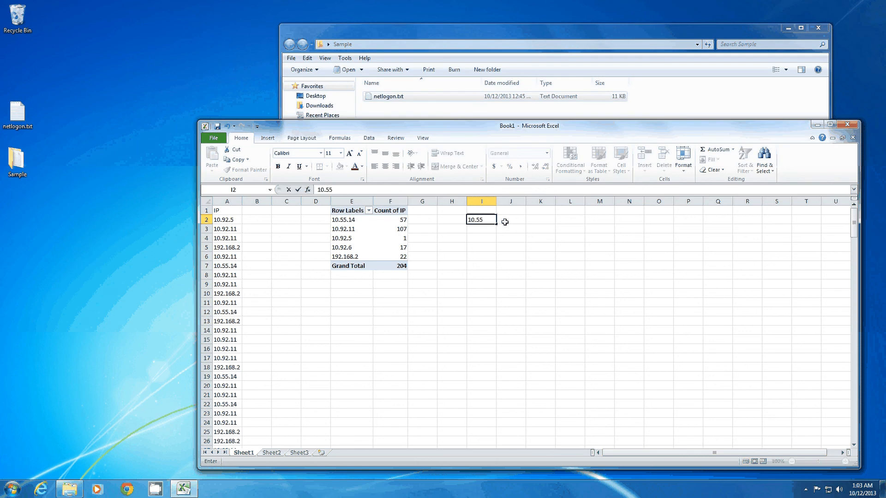
type(".14.0/24")
key("Return")
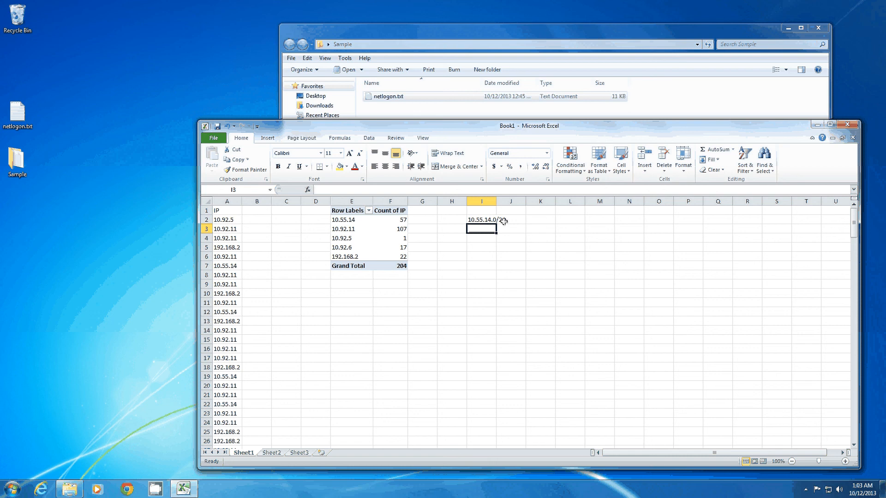
Review the example subnet in I2, then the PivotTable's Grand Total row and the 10.92.11 row with their counts
left_click_drag(485, 221, 504, 222)
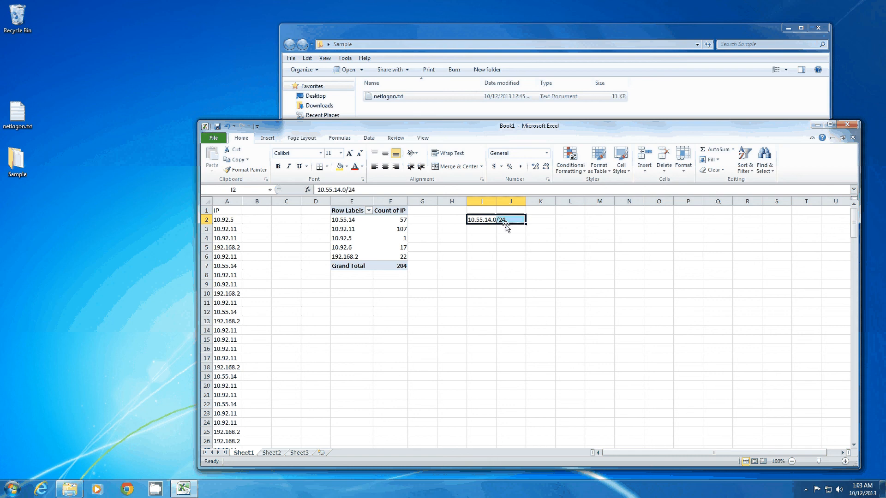
left_click(332, 266)
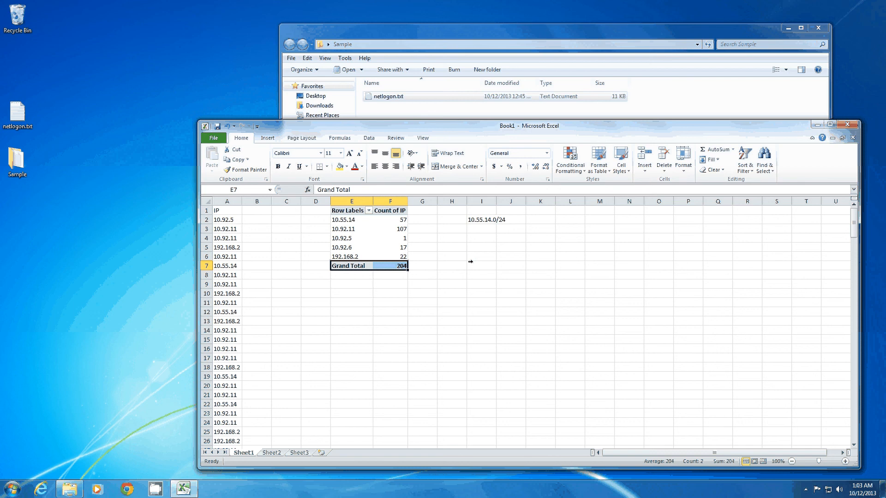
left_click(332, 229)
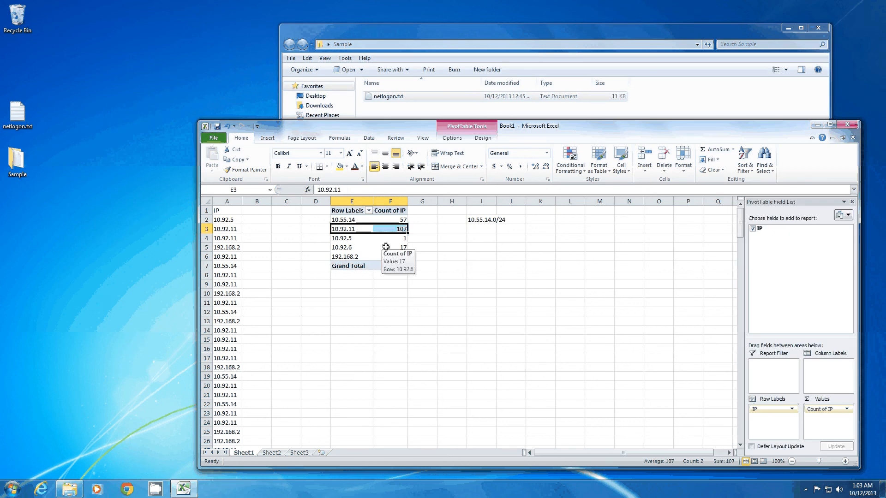